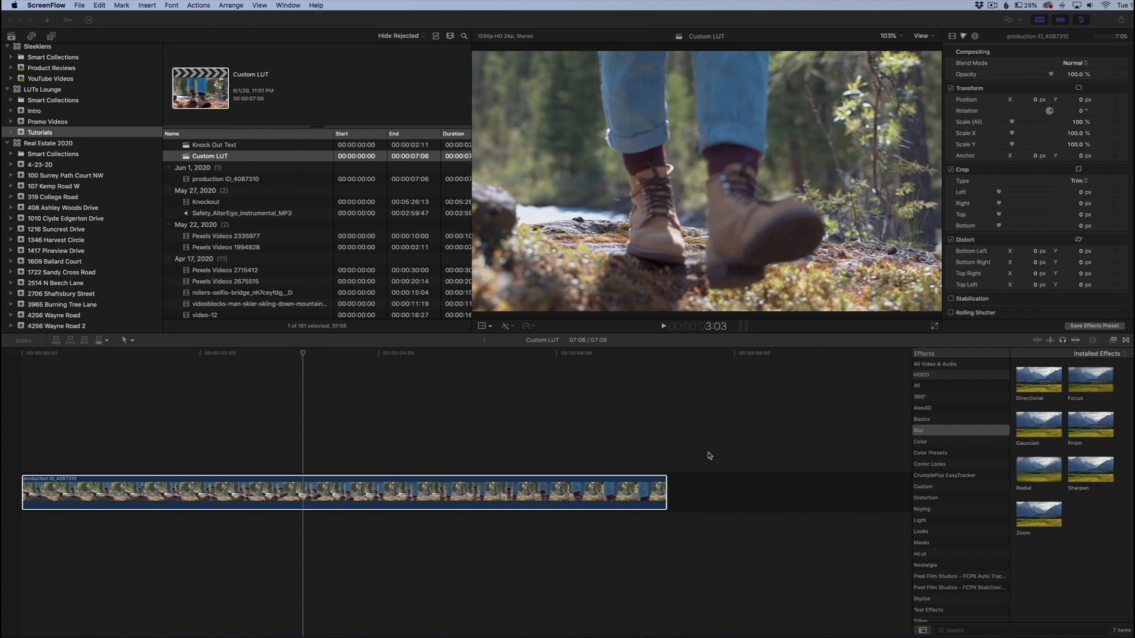
# - Save the current frame of the clip as a JPEG image named Custom LUT on the Desktop
pyautogui.click(328, 466)
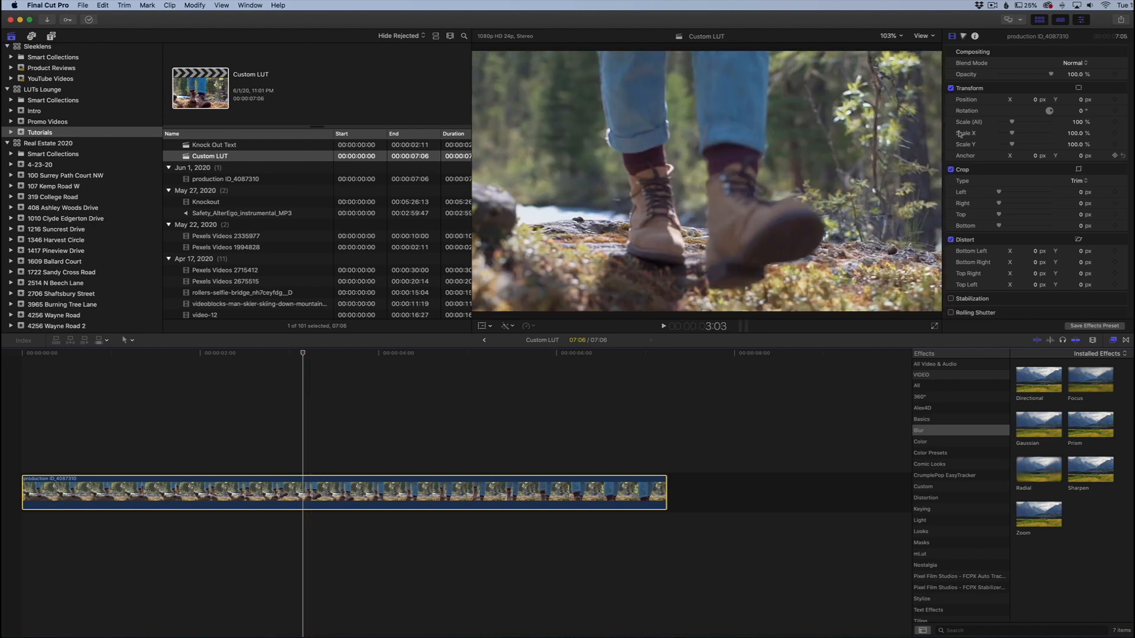
pyautogui.click(1121, 19)
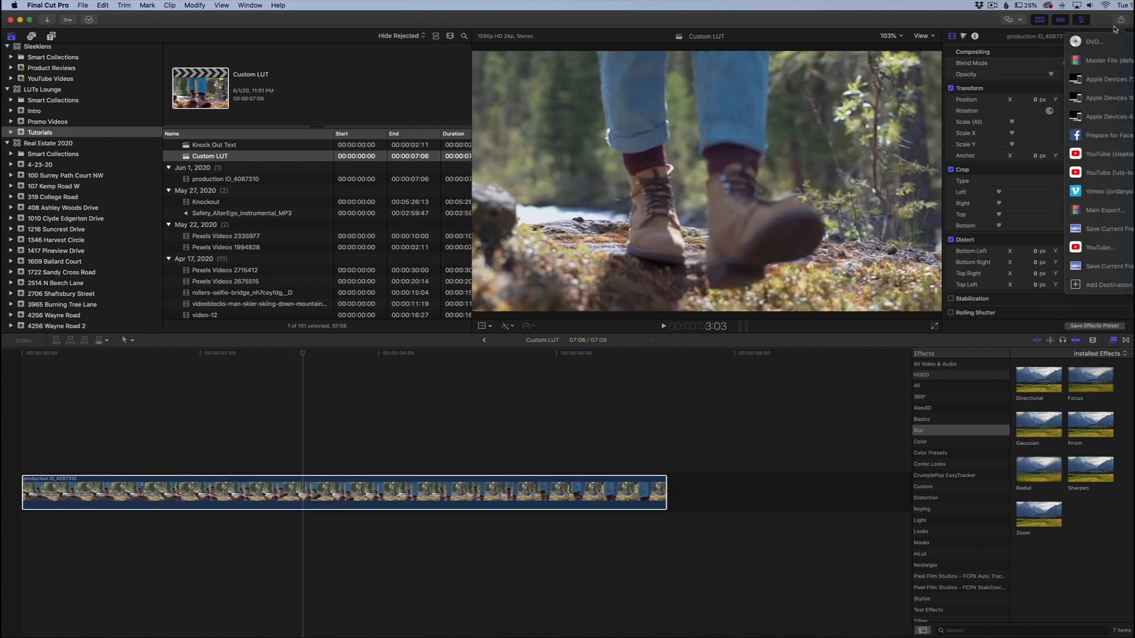
pyautogui.click(1101, 231)
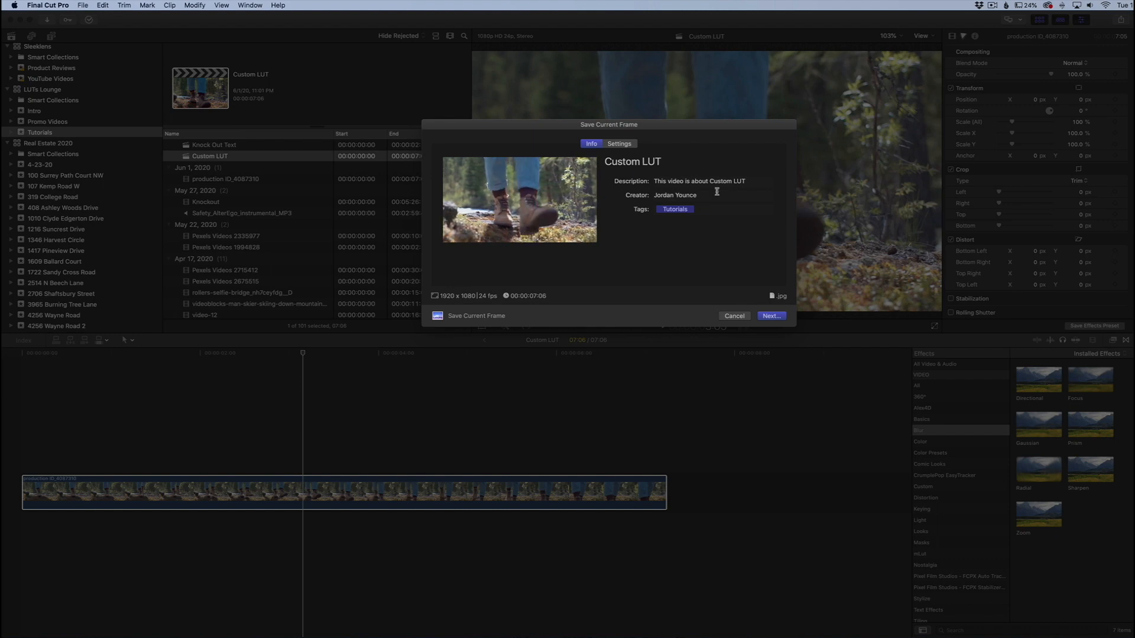
pyautogui.click(671, 162)
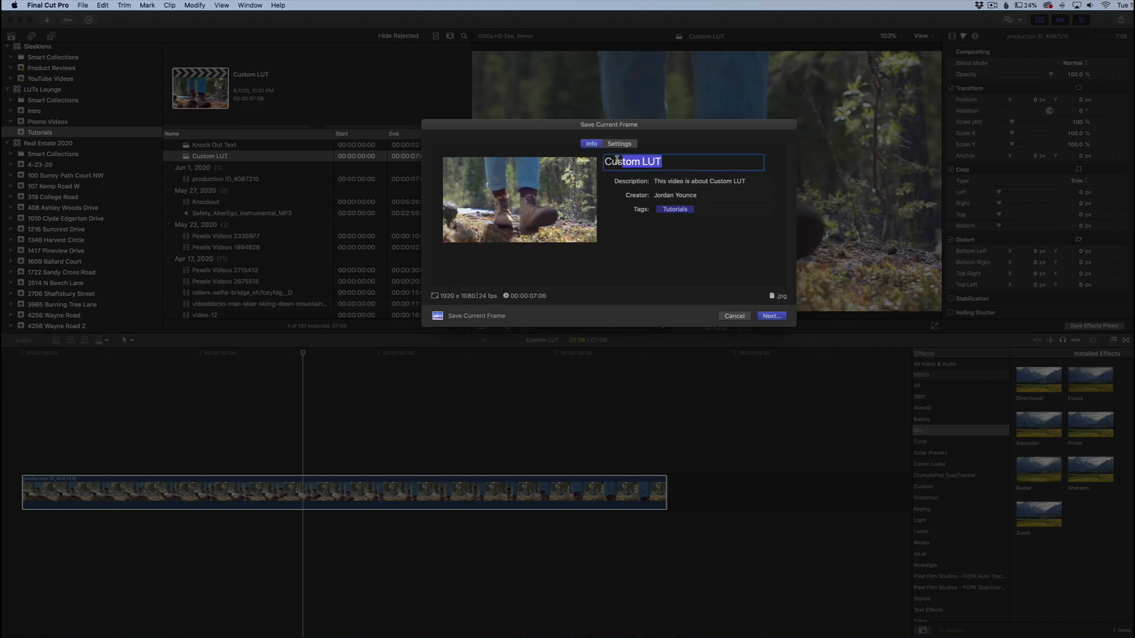
pyautogui.click(671, 160)
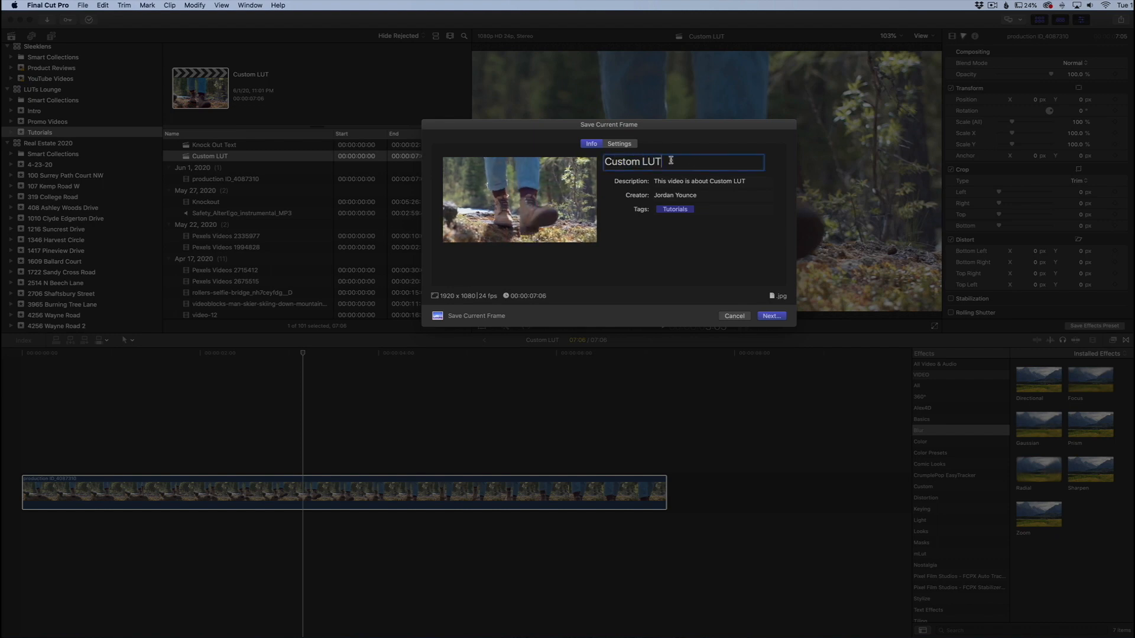
pyautogui.click(619, 143)
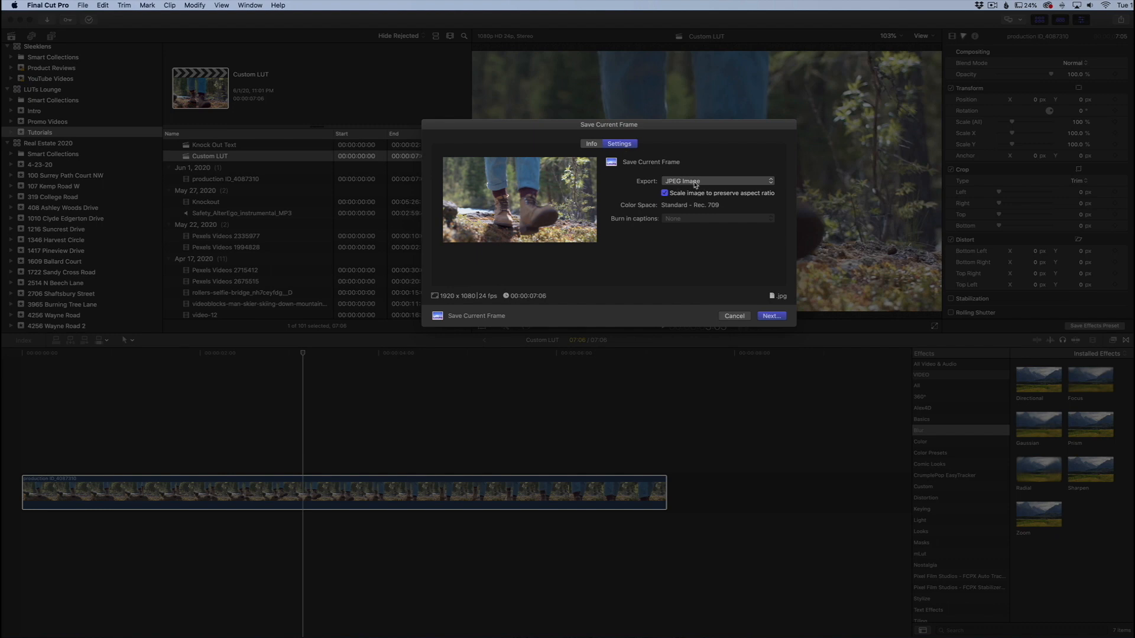
pyautogui.click(770, 316)
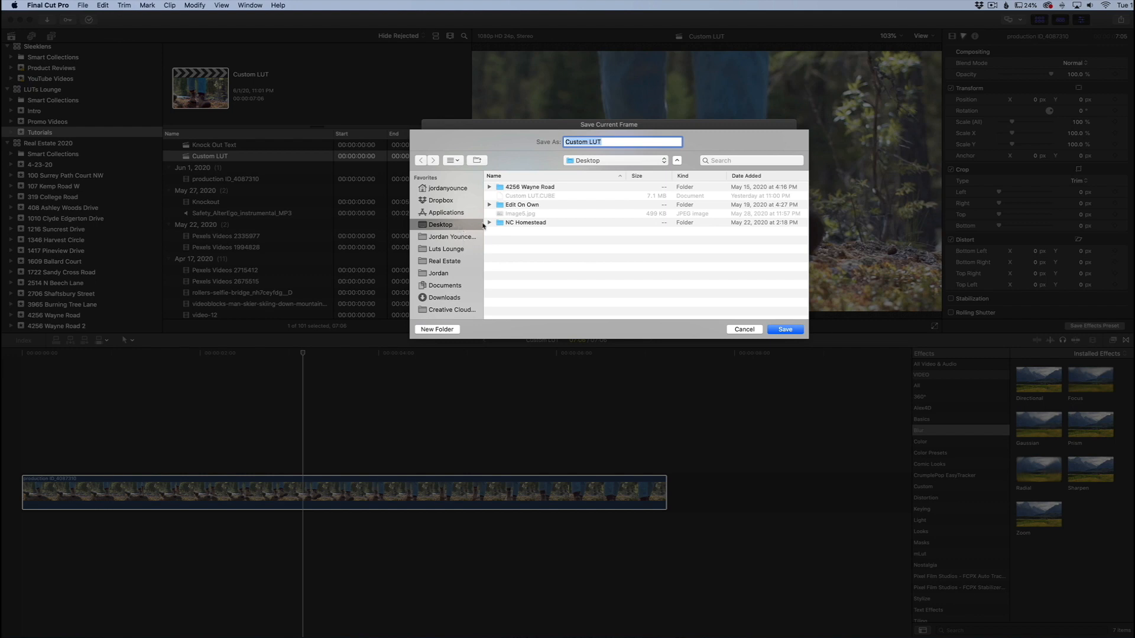
pyautogui.click(785, 329)
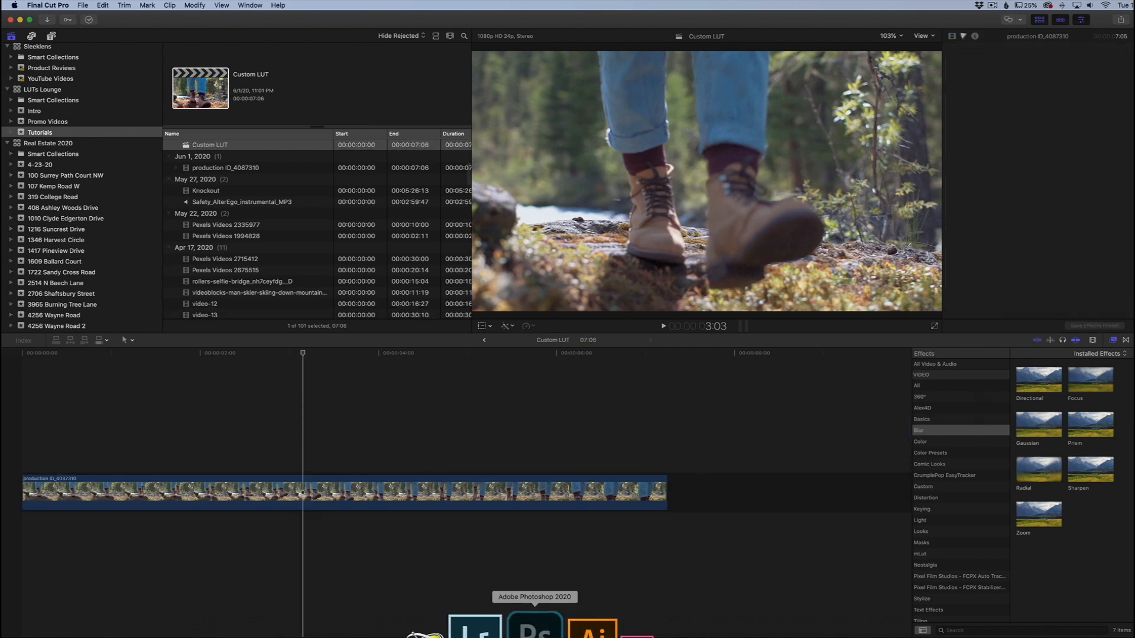
# - Switch to Photoshop and add a Levels adjustment to Custom LUT.jpg with input levels 24, 0.91 and 200
pyautogui.click(535, 628)
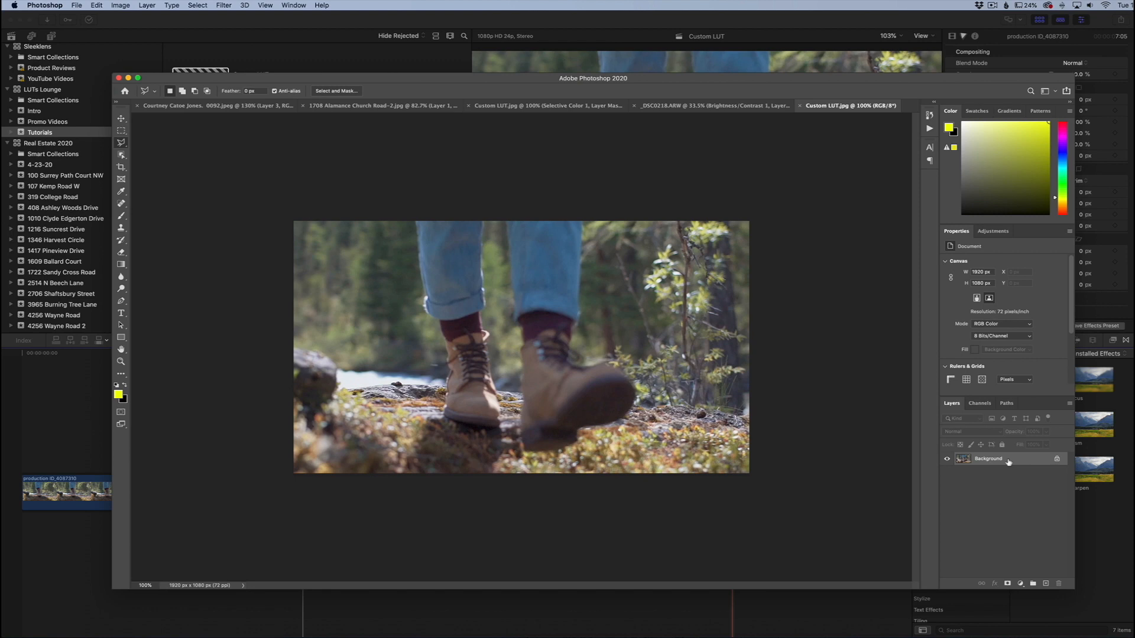
pyautogui.click(1020, 583)
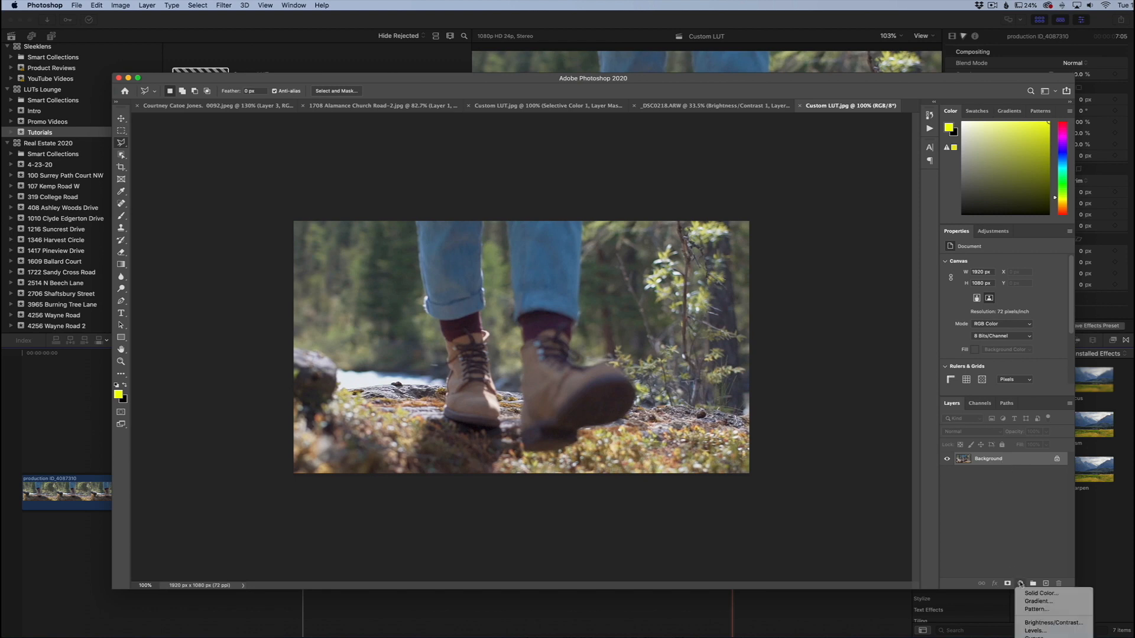
pyautogui.click(1033, 630)
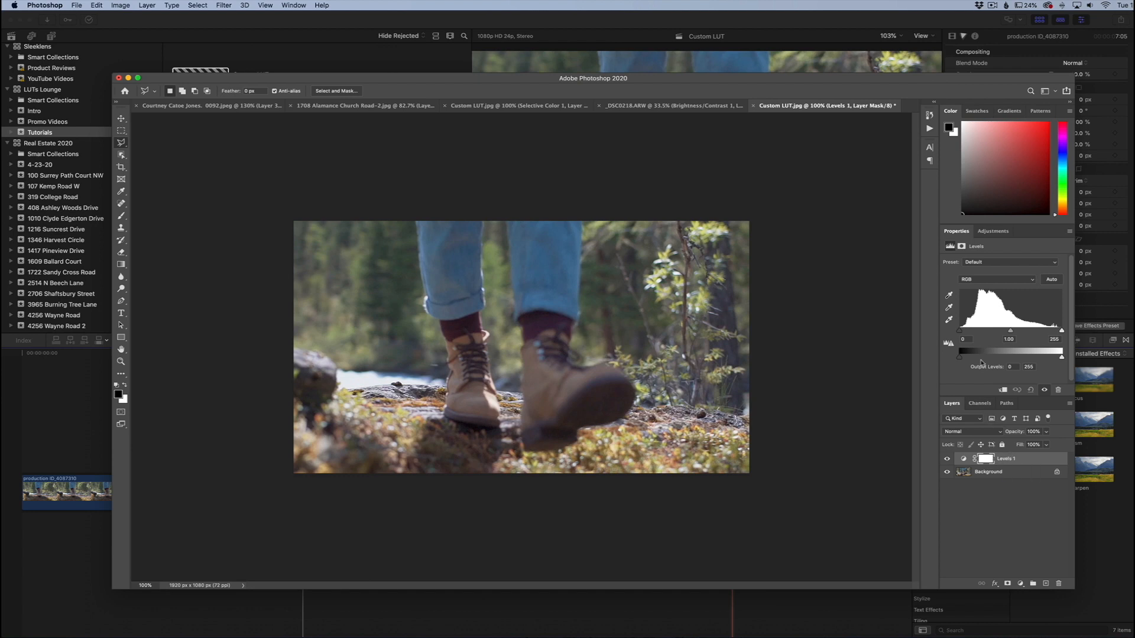
pyautogui.moveTo(961, 335); pyautogui.dragTo(968, 334)
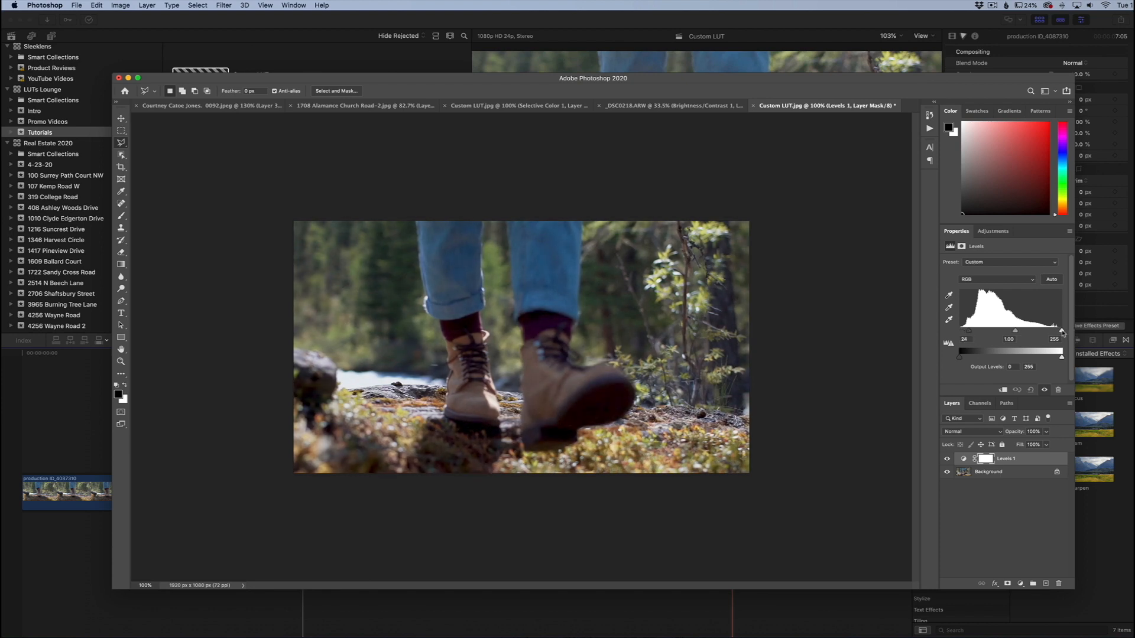
pyautogui.moveTo(1060, 331); pyautogui.dragTo(1006, 333)
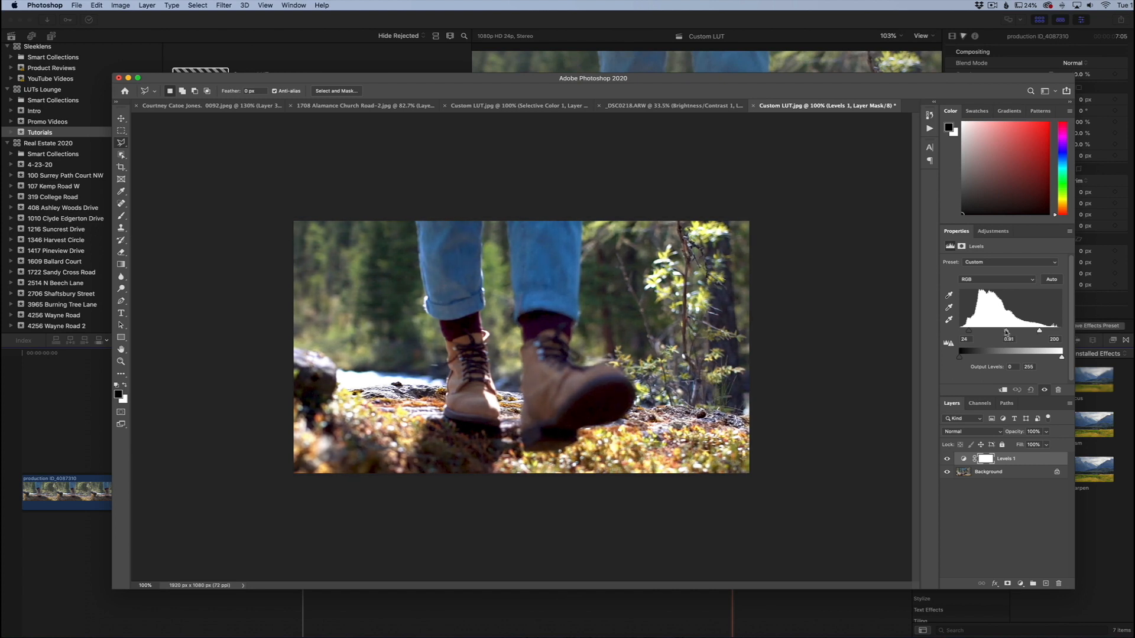
# - Add a Hue/Saturation adjustment layer above the Levels layer and raise the saturation to +23
pyautogui.click(1020, 583)
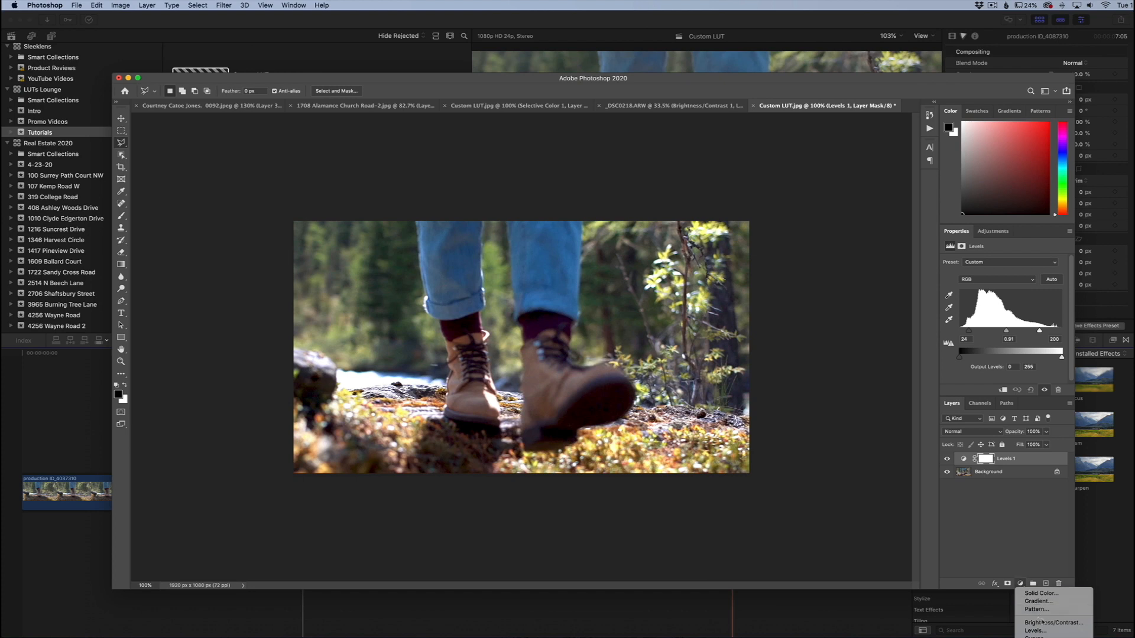
pyautogui.click(1046, 556)
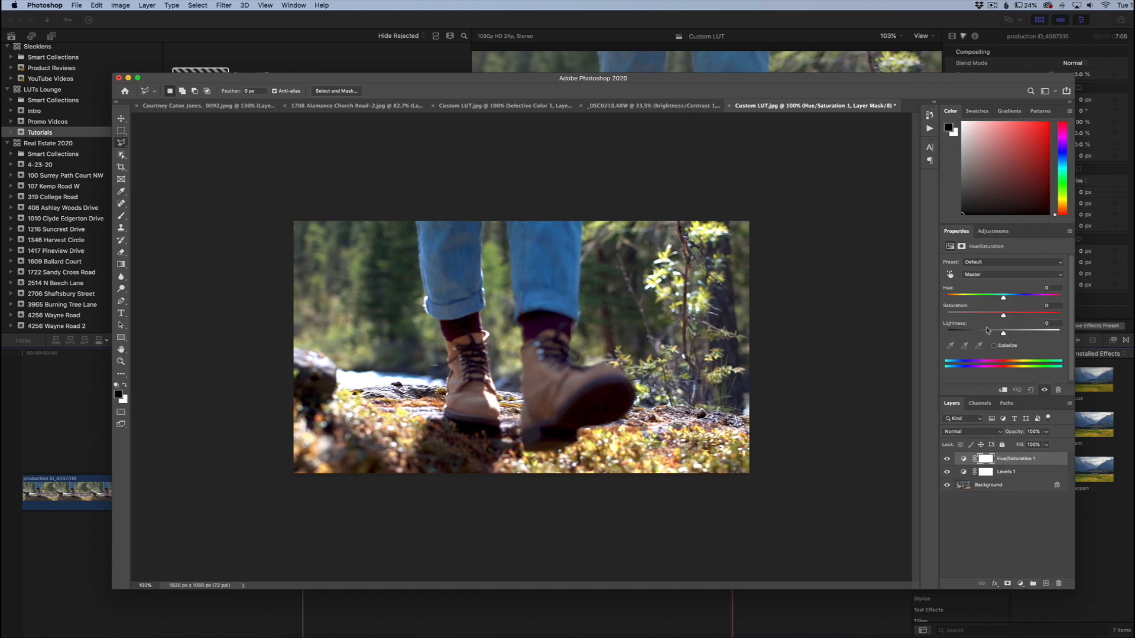
pyautogui.moveTo(1003, 315); pyautogui.dragTo(1015, 315)
# - Add a Color Balance adjustment with midtones at +12 Cyan-Red, +12 Magenta-Green and -13 Yellow-Blue
pyautogui.click(1019, 583)
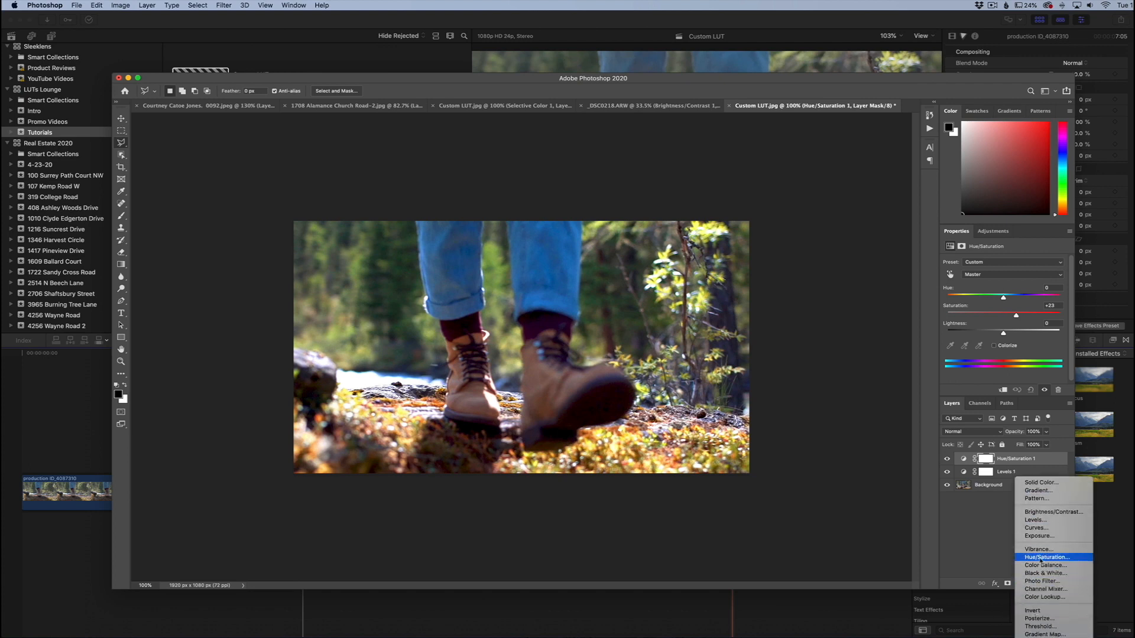
pyautogui.click(1031, 565)
pyautogui.moveTo(990, 299)
pyautogui.mouseDown()
pyautogui.moveTo(982, 283)
pyautogui.moveTo(996, 284)
pyautogui.moveTo(985, 316)
pyautogui.mouseUp()
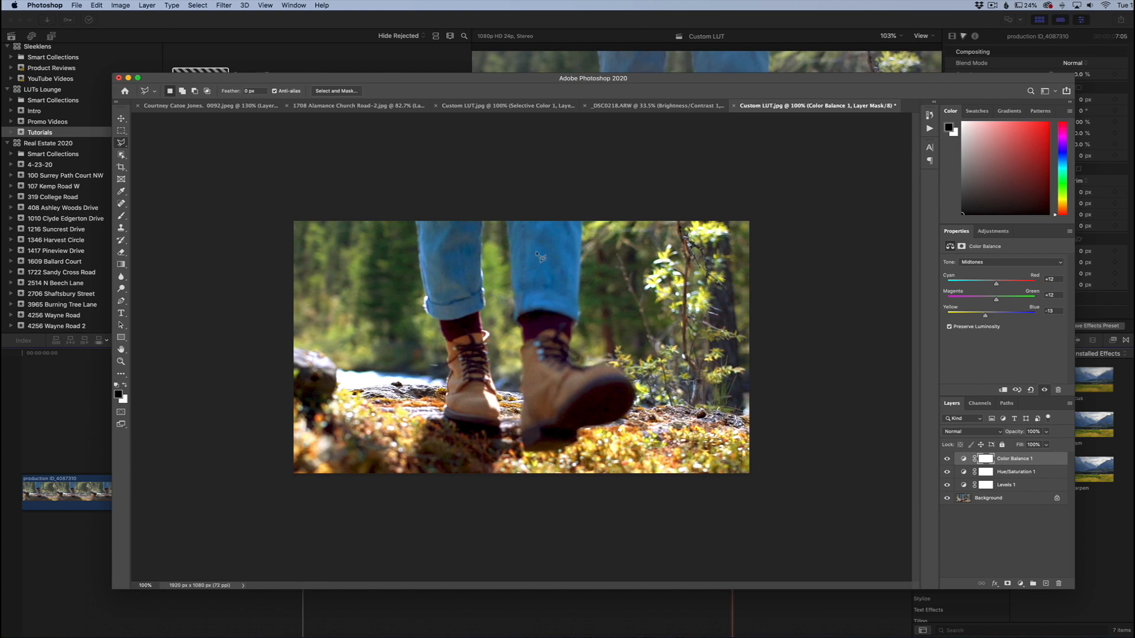
# - Export the grade as a CUBE color lookup table with 64 grid points, removing jpg from the description, saved to the Desktop as Custom LUT.lut
pyautogui.click(77, 6)
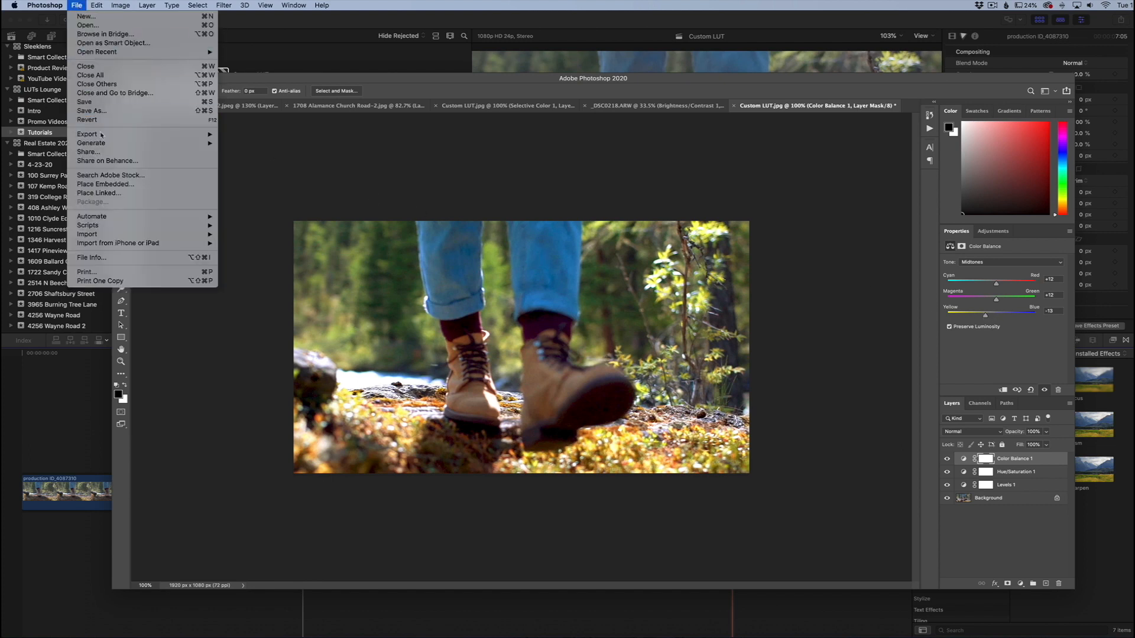
pyautogui.moveTo(148, 137)
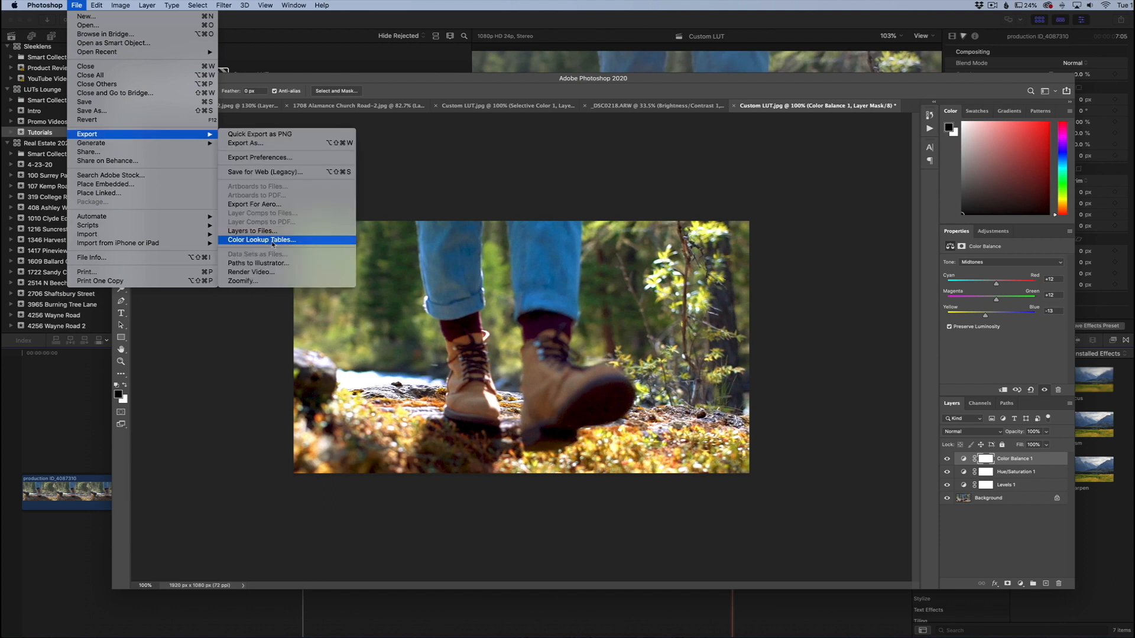
pyautogui.click(273, 239)
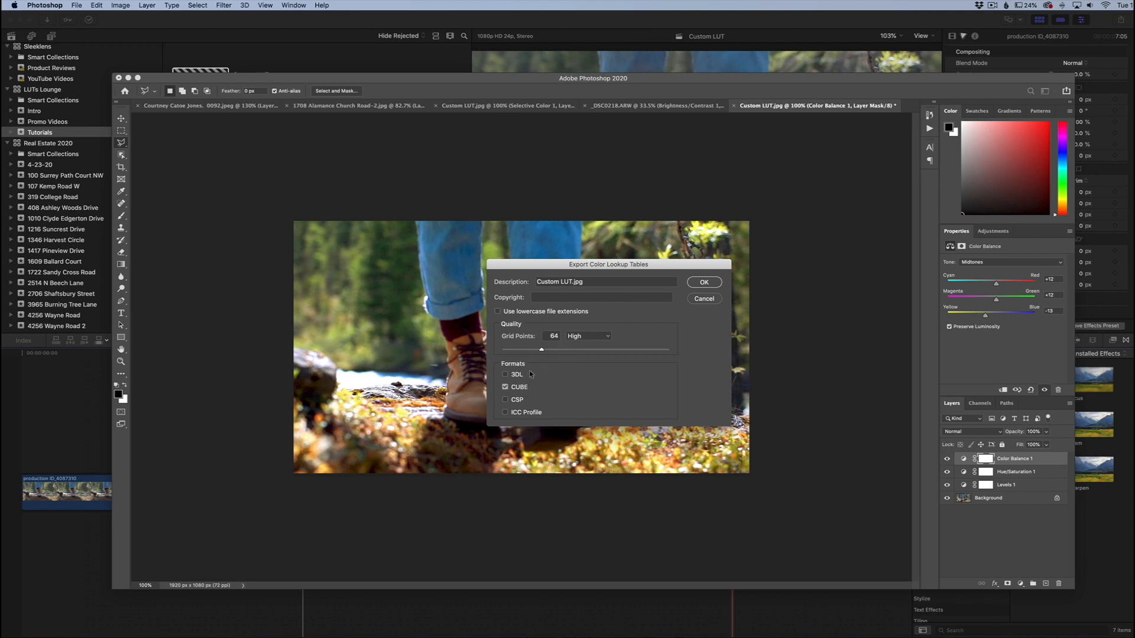
pyautogui.moveTo(592, 281); pyautogui.dragTo(516, 283)
pyautogui.press('Right')
pyautogui.press('BackSpace')
pyautogui.press('BackSpace')
pyautogui.press('BackSpace')
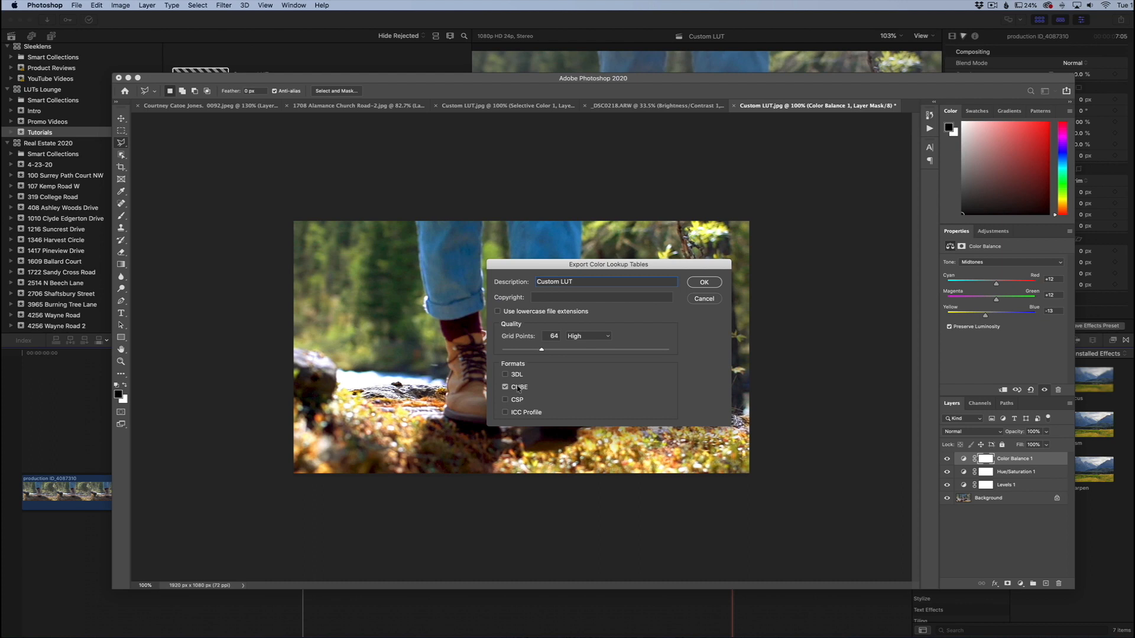
pyautogui.click(704, 282)
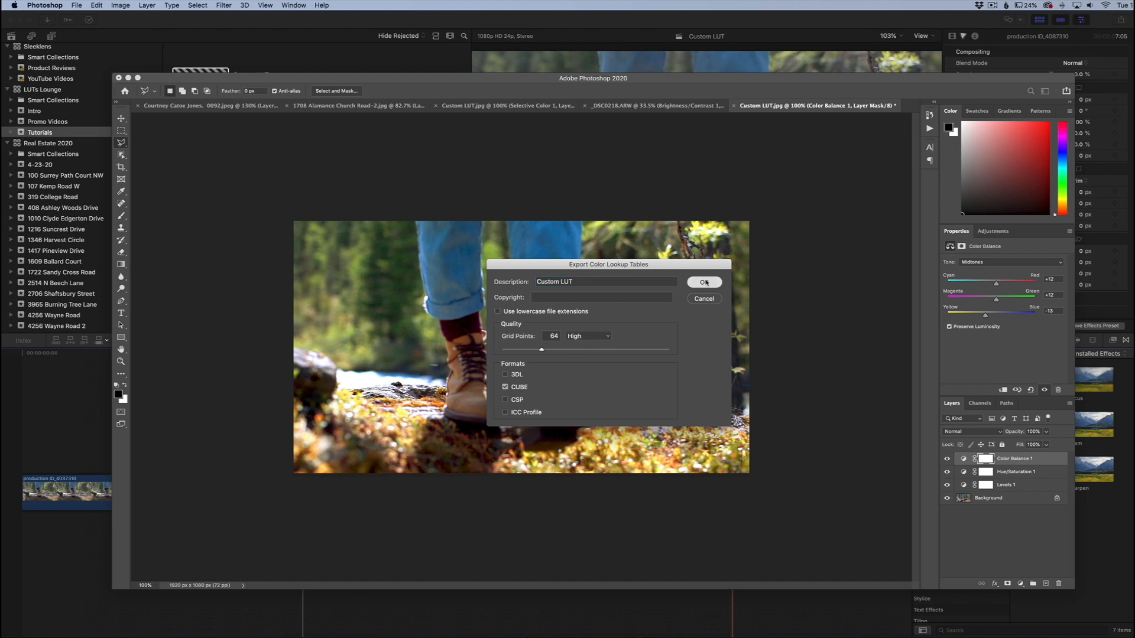
pyautogui.moveTo(520, 84); pyautogui.dragTo(517, 106)
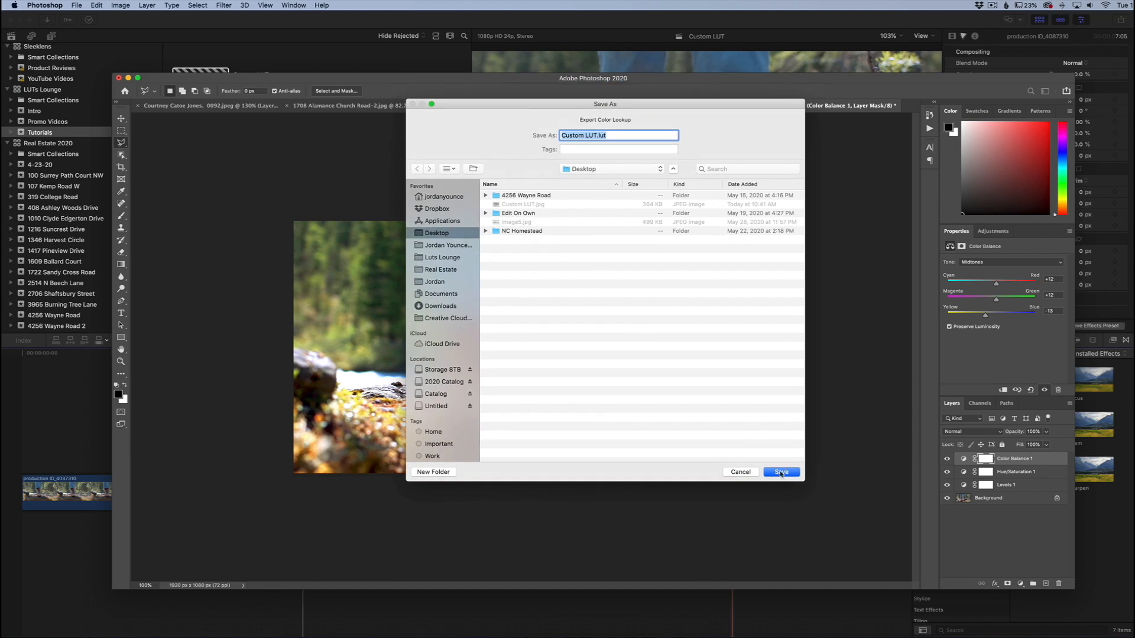
pyautogui.click(781, 472)
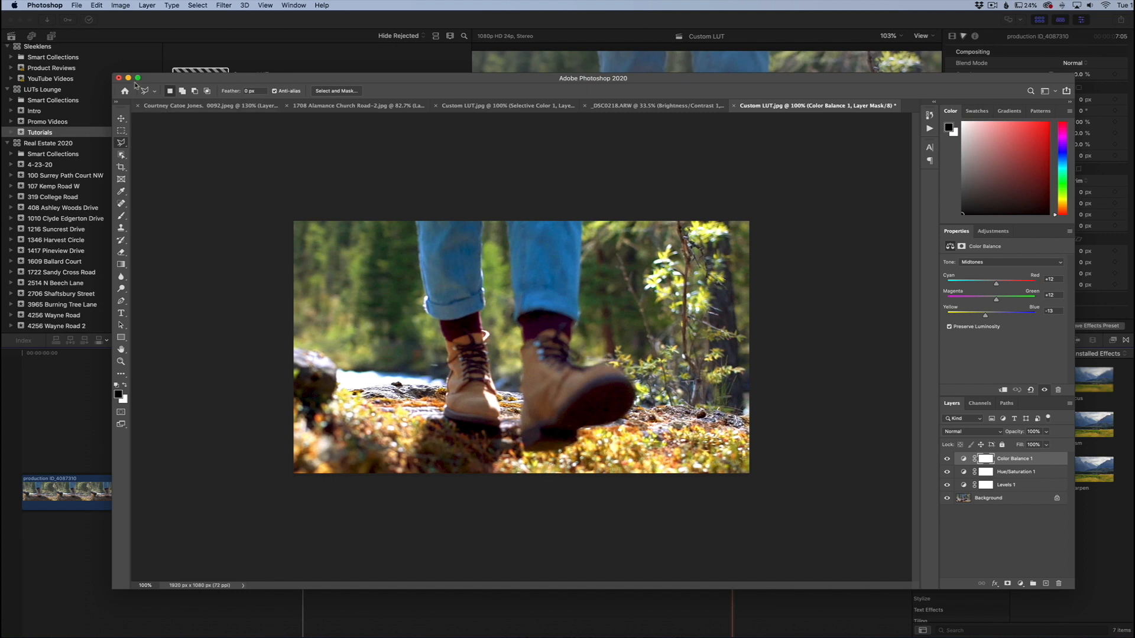
# - Return to Final Cut Pro and apply the Custom LUT color effect to the timeline clip
pyautogui.click(128, 77)
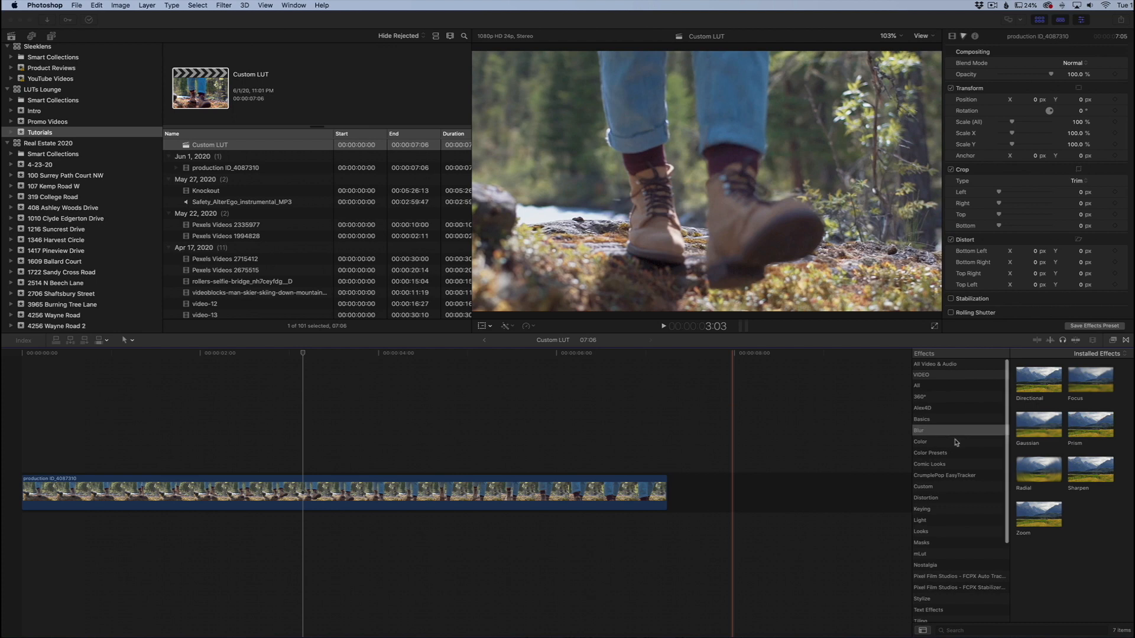
pyautogui.click(1112, 342)
pyautogui.click(1112, 342)
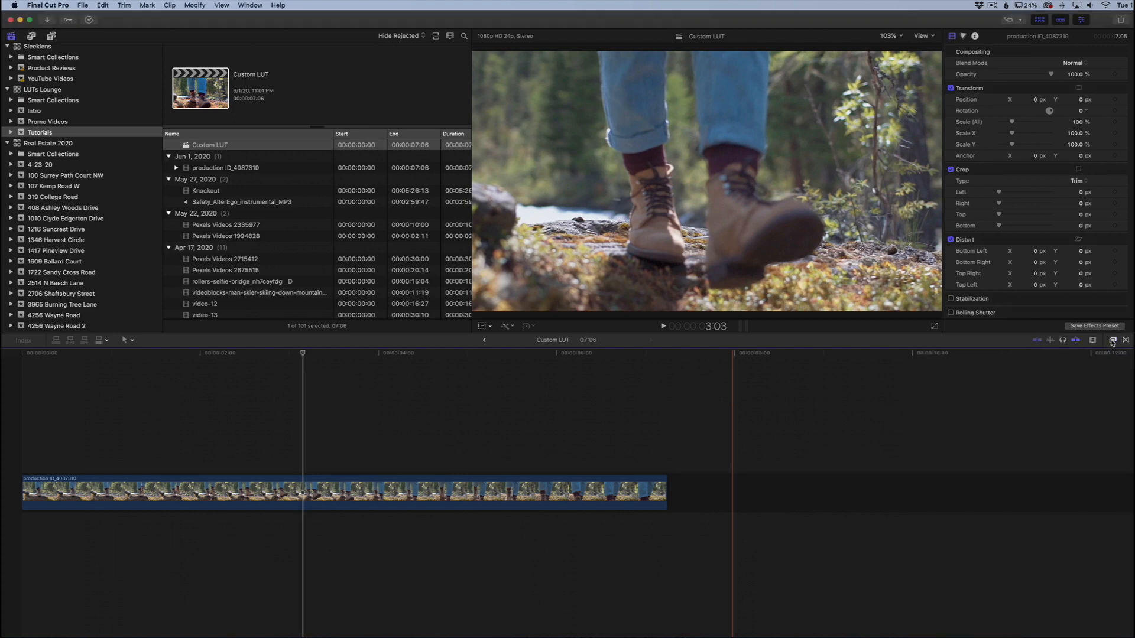
pyautogui.click(1112, 342)
pyautogui.click(932, 443)
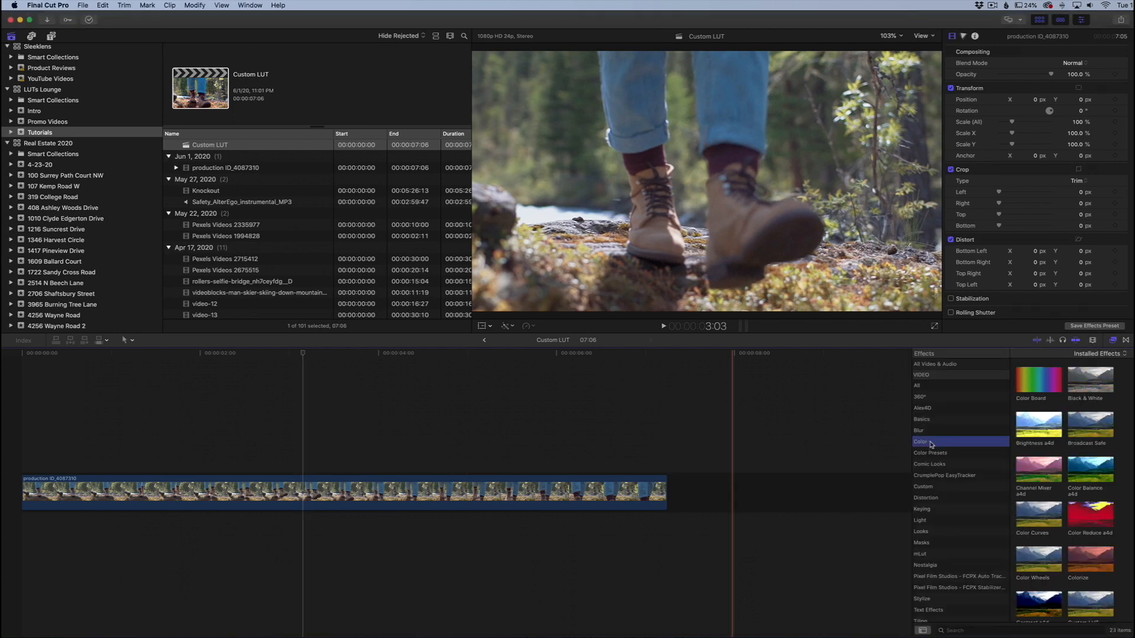
pyautogui.scroll(-2, 1046, 473)
pyautogui.click(1073, 581)
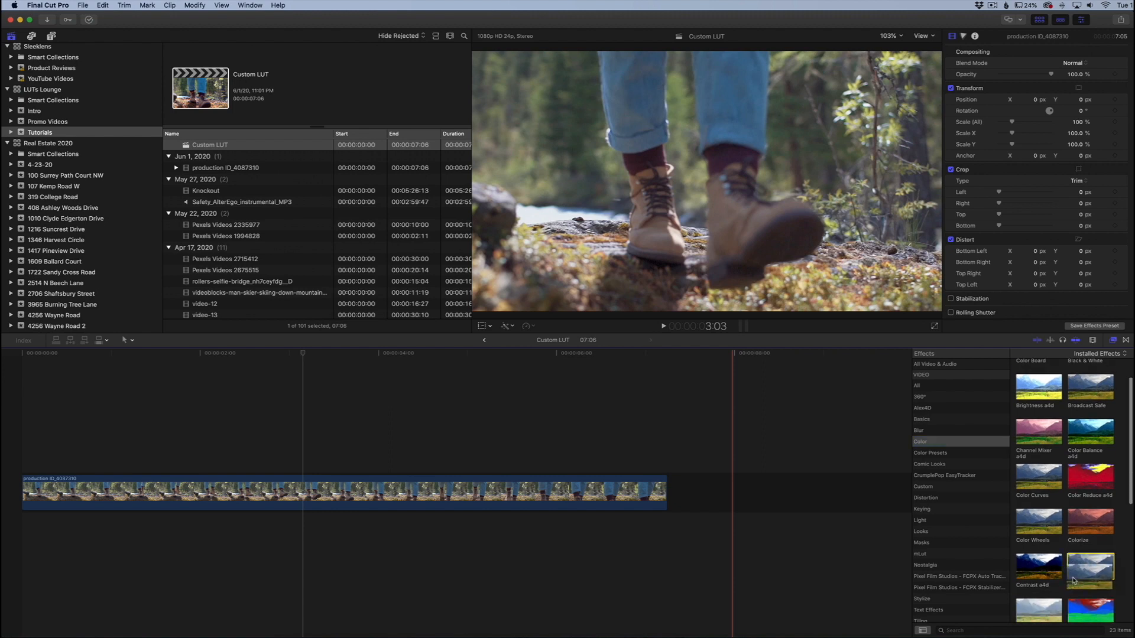
pyautogui.moveTo(1073, 581); pyautogui.dragTo(632, 481)
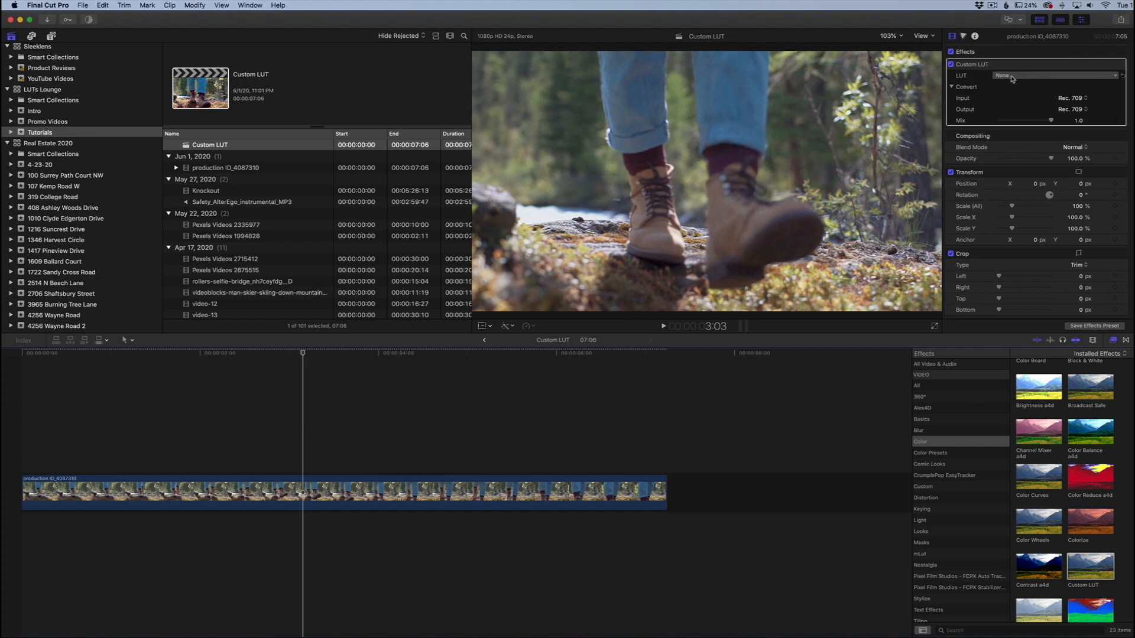
# - Load Custom LUT.CUBE from the Desktop into the Custom LUT effect, replacing the existing LUT of the same name
pyautogui.click(1012, 77)
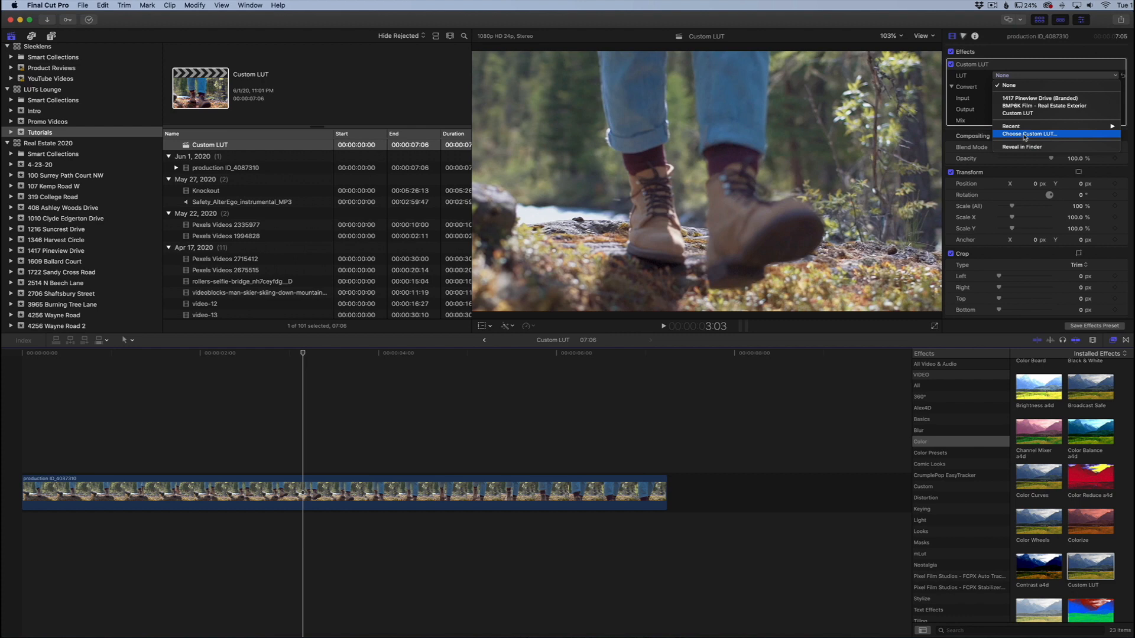
pyautogui.click(1025, 135)
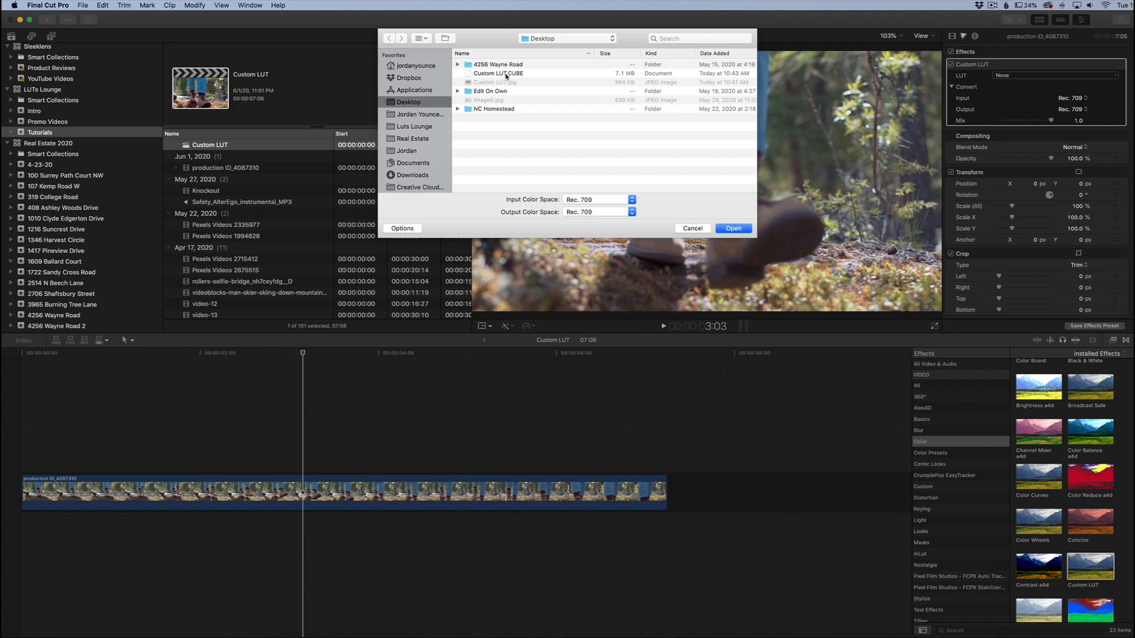
pyautogui.click(512, 74)
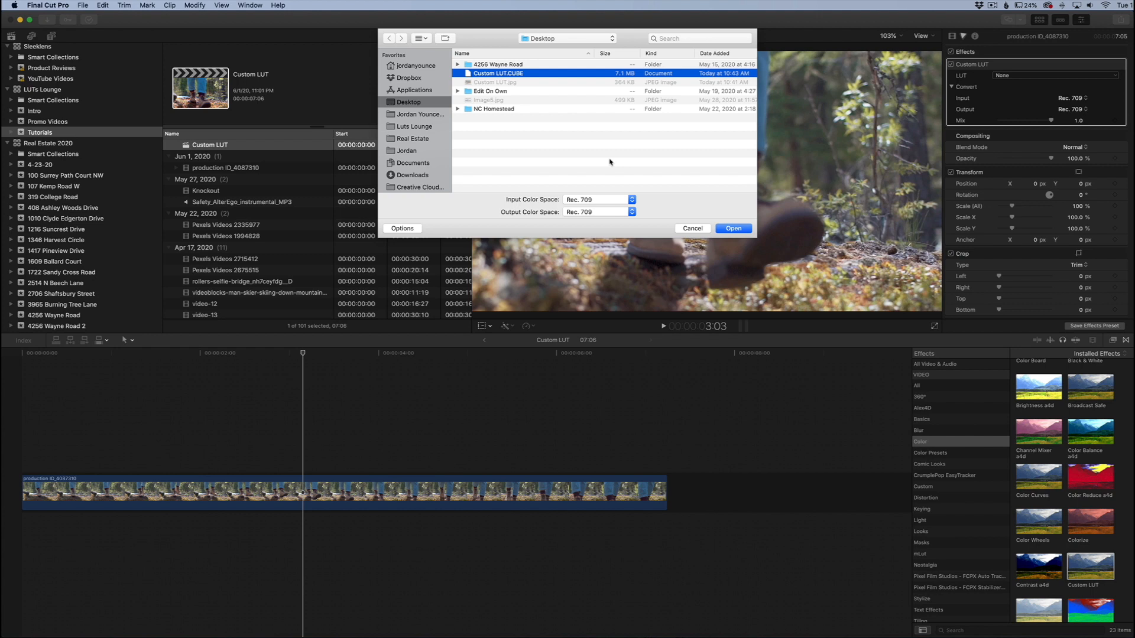
pyautogui.click(735, 228)
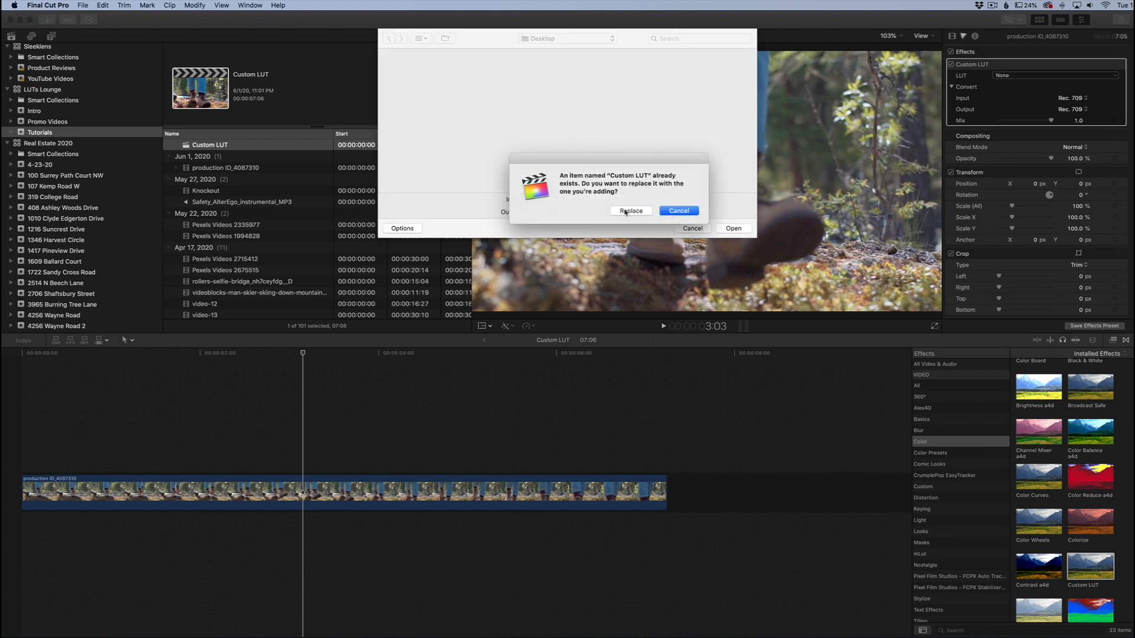
pyautogui.click(625, 210)
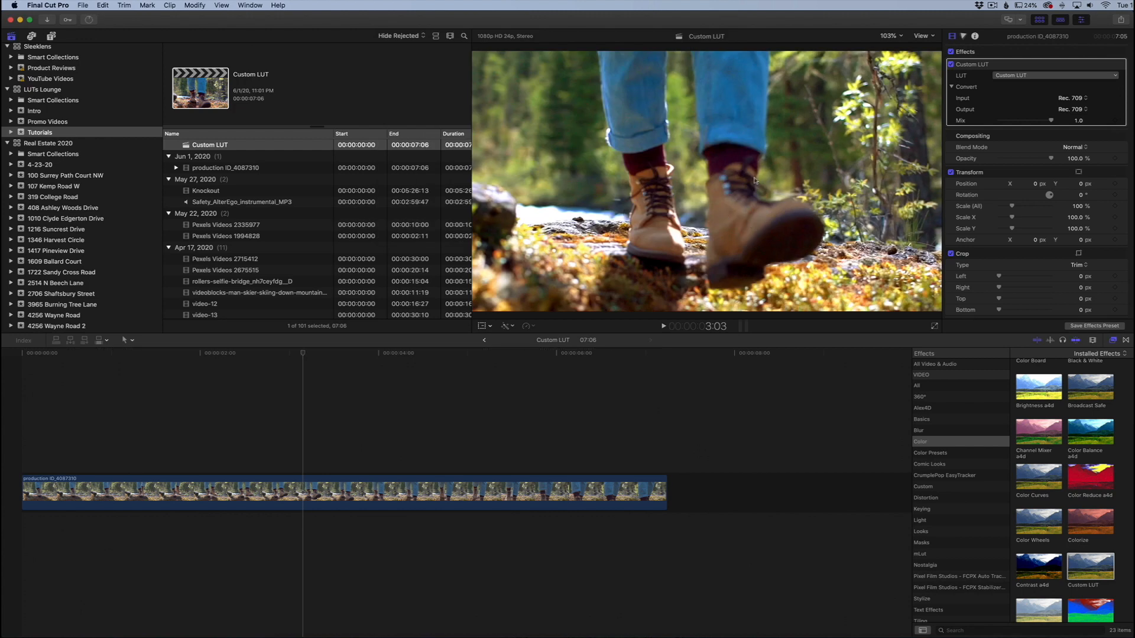
# - Compare the clip at 1:22 with the Custom LUT effect off and on, and with its Mix at 0 and 1.0
pyautogui.moveTo(300, 357); pyautogui.dragTo(201, 362)
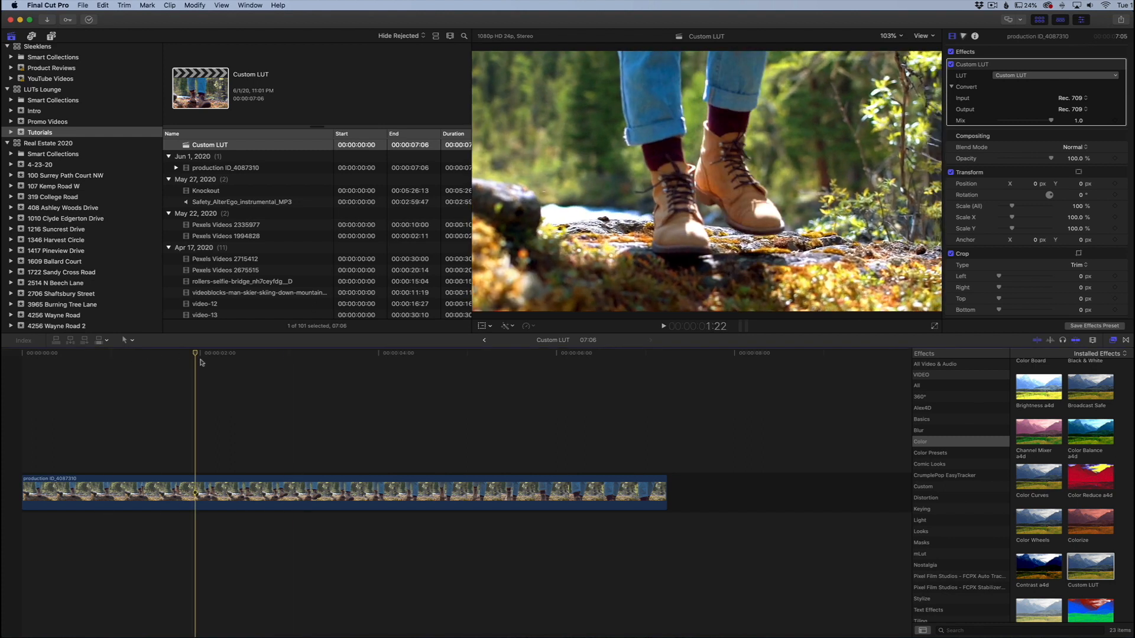
pyautogui.click(950, 64)
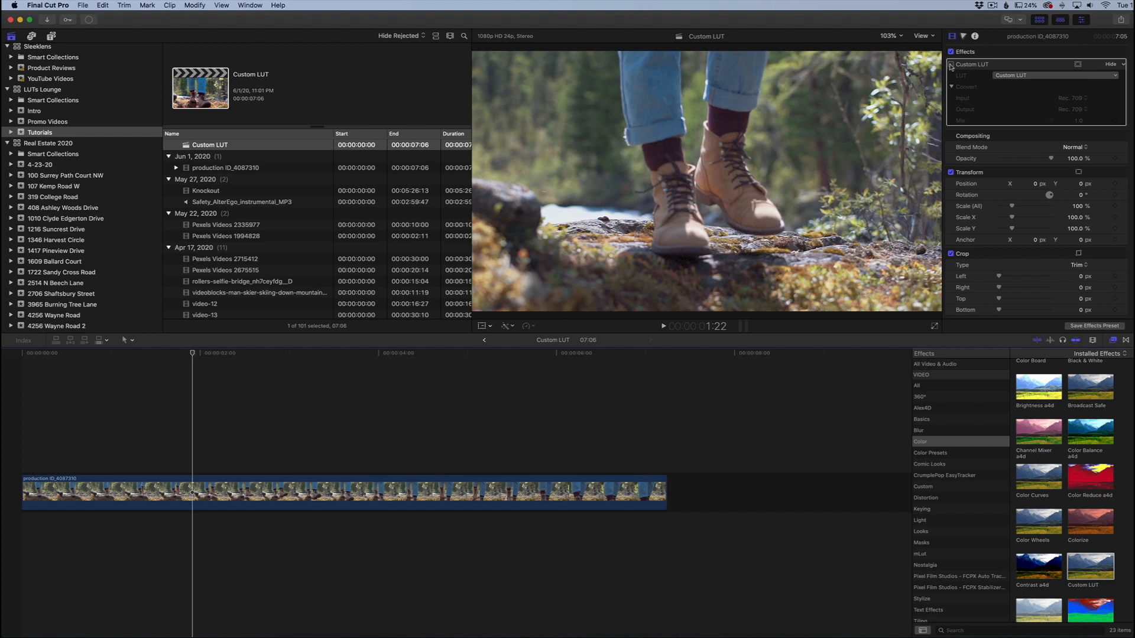
pyautogui.click(950, 64)
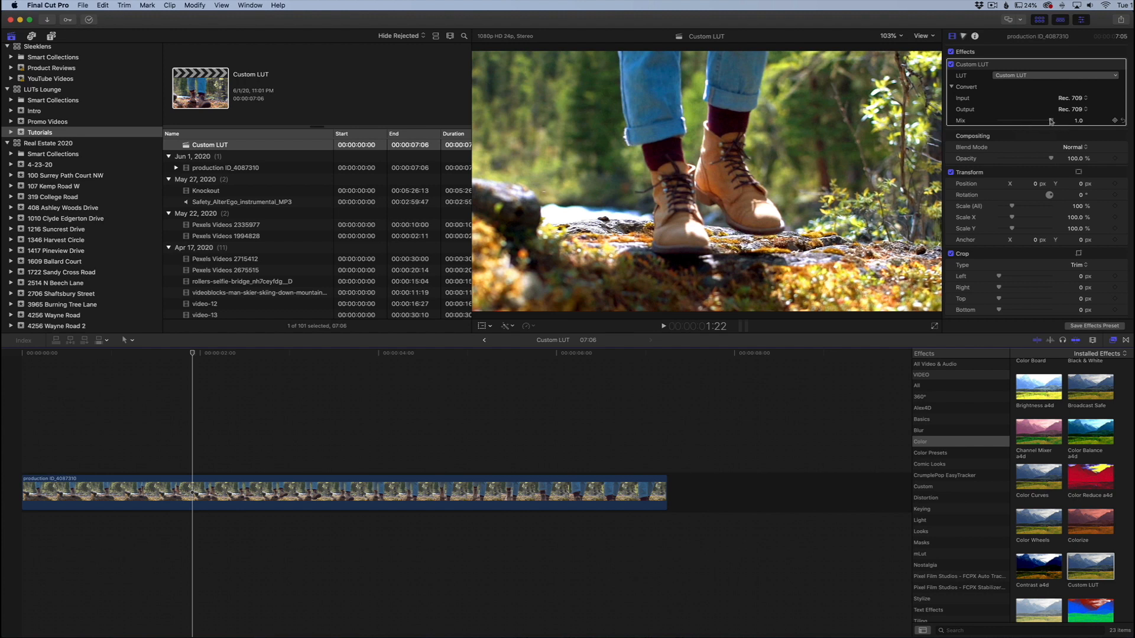
pyautogui.moveTo(1051, 122); pyautogui.dragTo(999, 122)
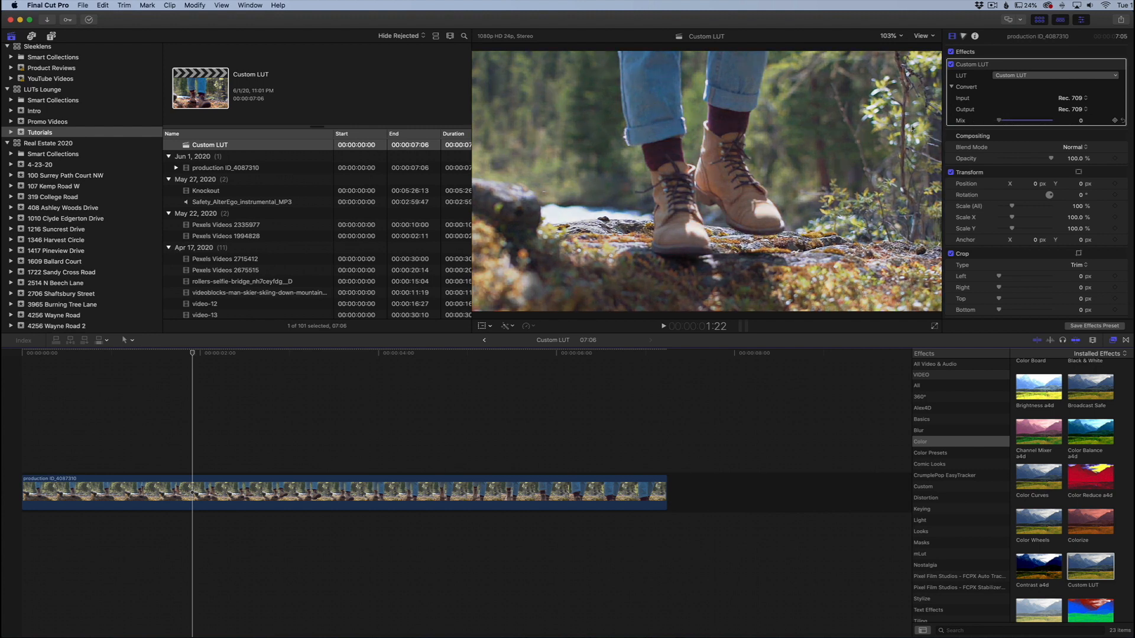
pyautogui.moveTo(974, 126); pyautogui.dragTo(1066, 125)
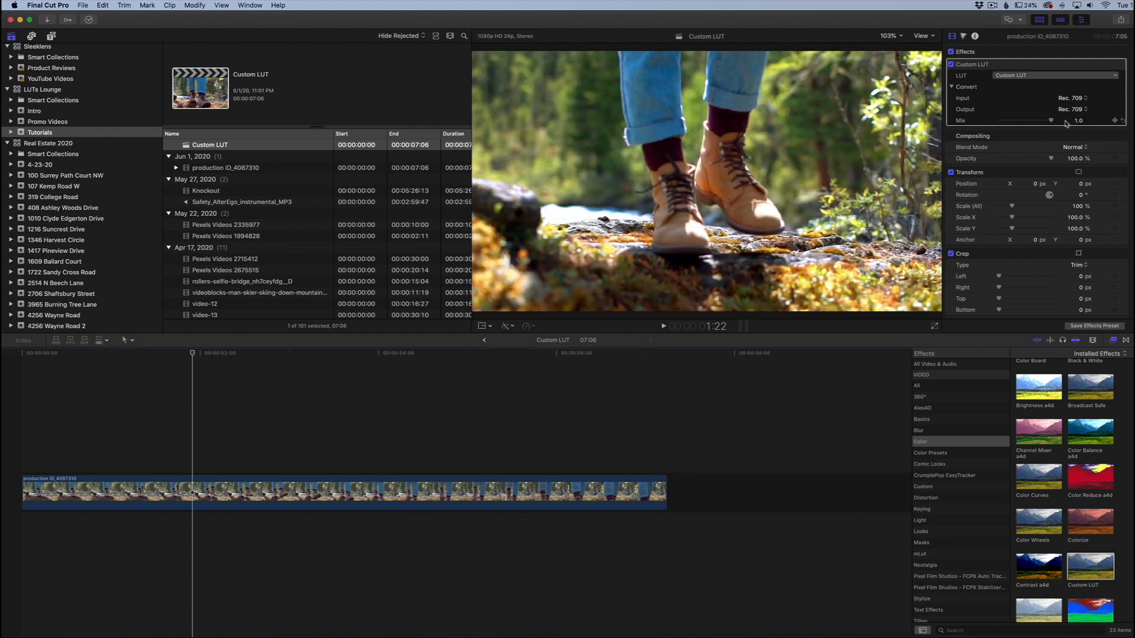
# - Add a Color Board correction to the clip and set the shadows color to 178° at -3%
pyautogui.click(963, 37)
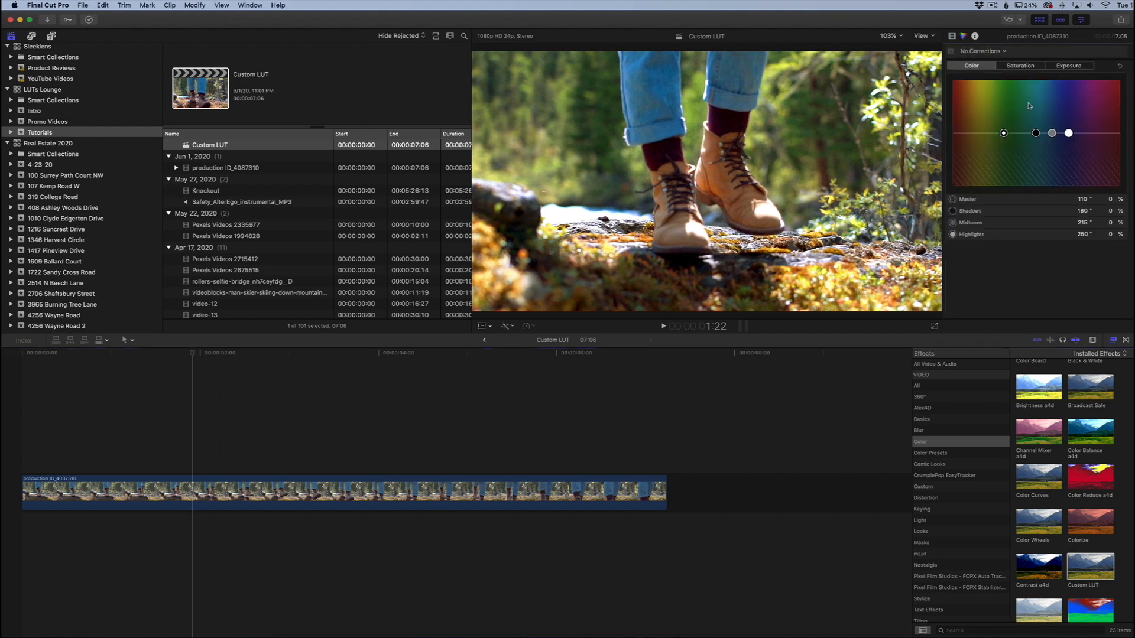
pyautogui.click(1035, 140)
pyautogui.moveTo(1035, 140); pyautogui.dragTo(1034, 136)
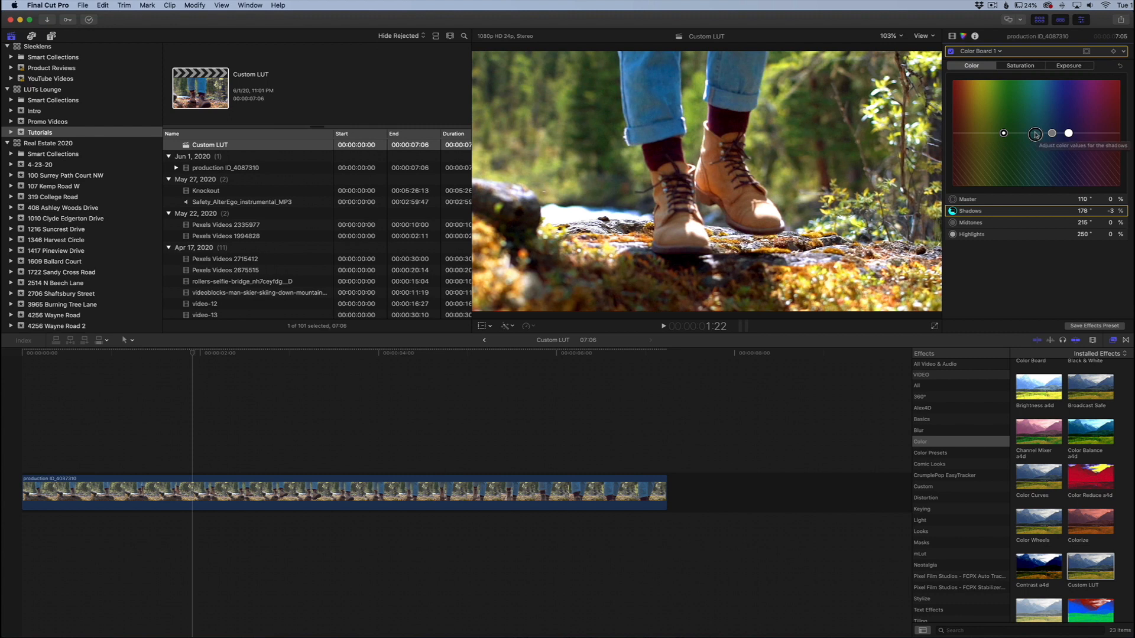